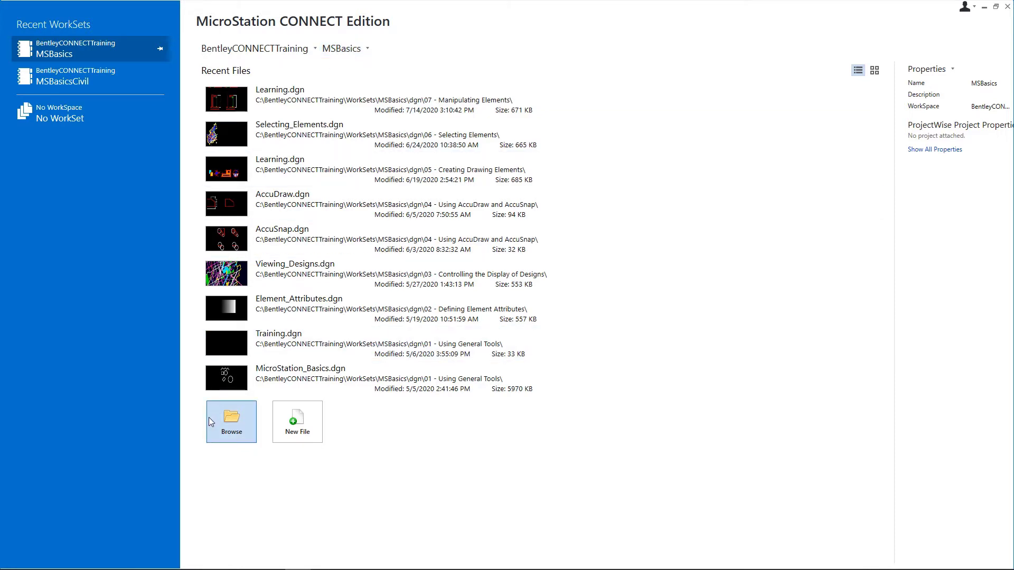
Open Learning.dgn from the dgn > 08 - Modifying Elements folder.
click(230, 422)
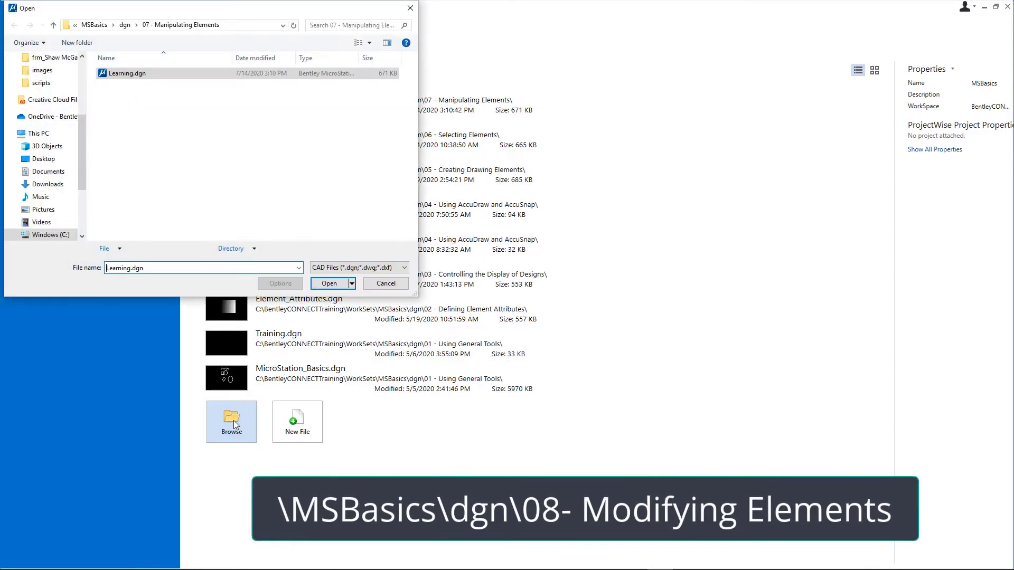
click(125, 25)
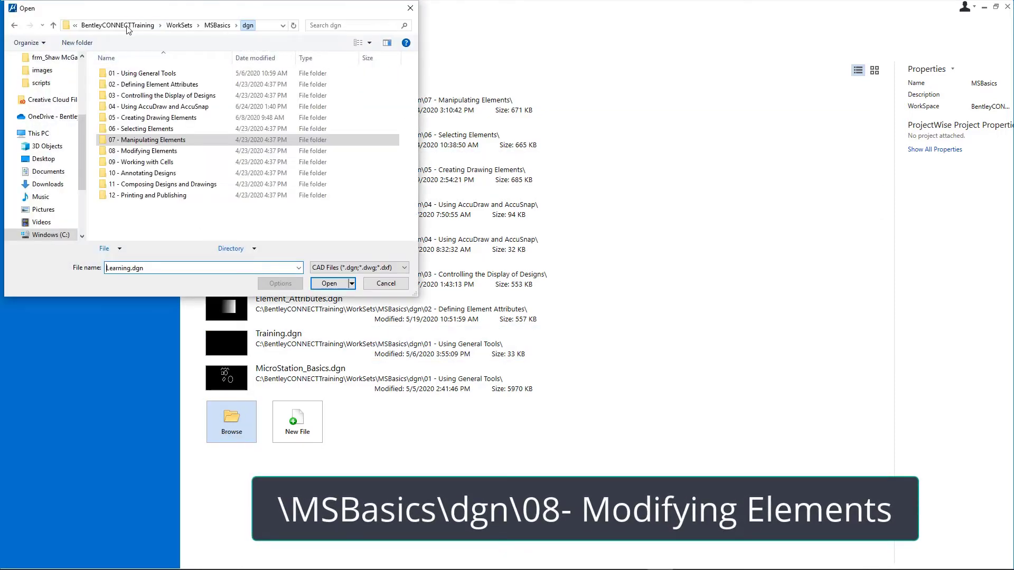
double_click(139, 151)
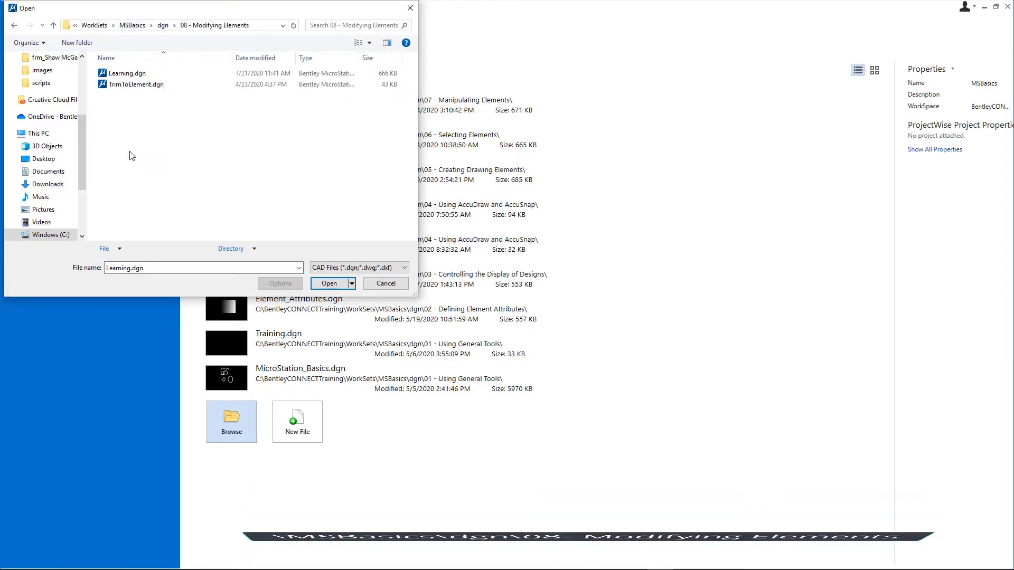
double_click(125, 74)
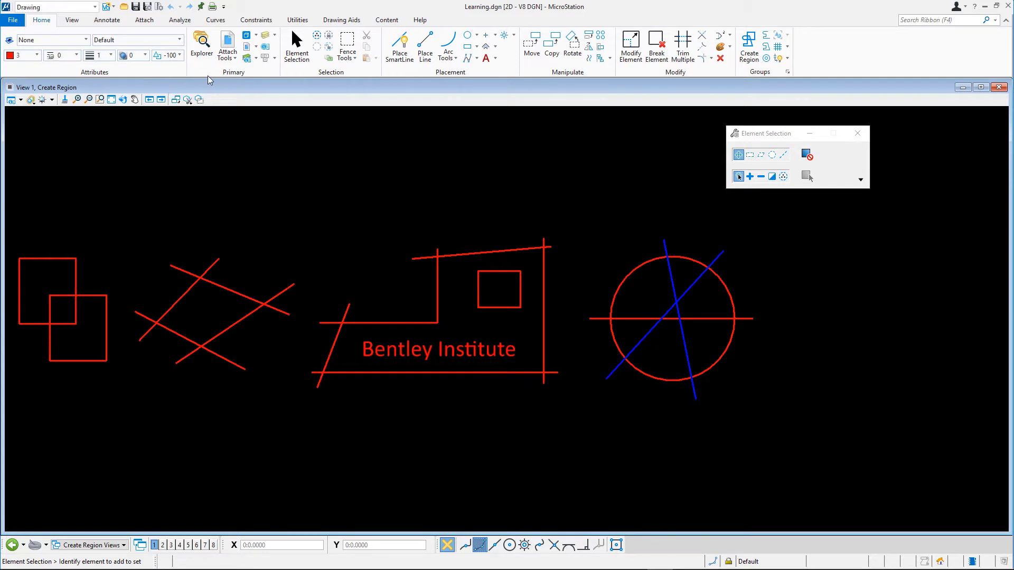
Activate the Modify Elements model from the Models list and close the list.
click(246, 37)
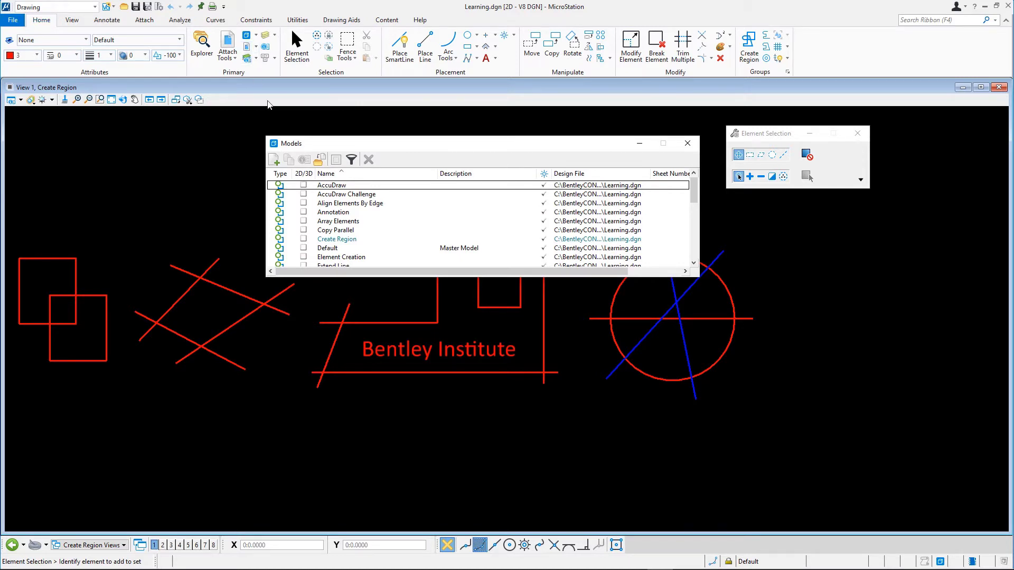
scroll(337, 244, down, 2)
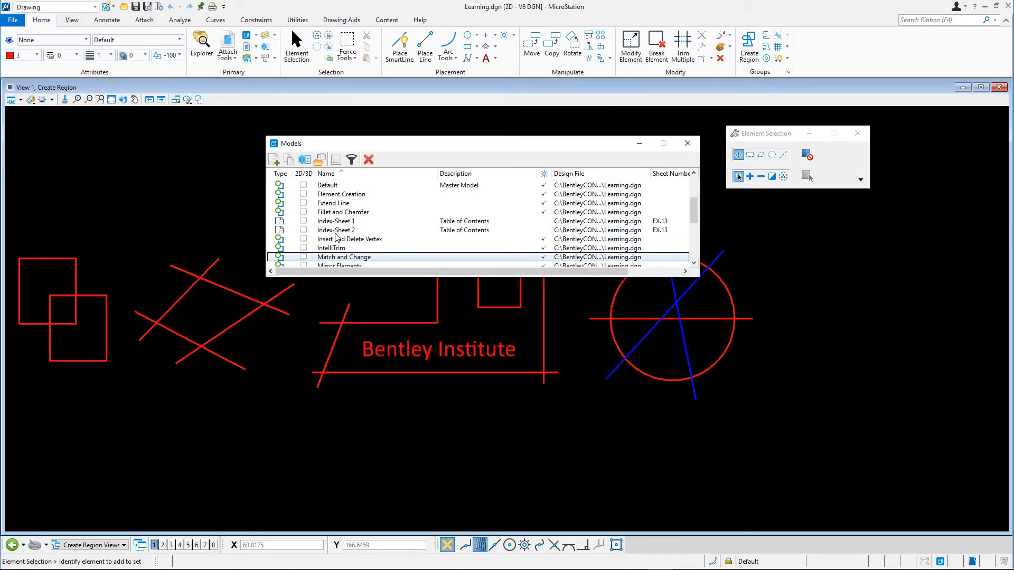
scroll(339, 240, down, 2)
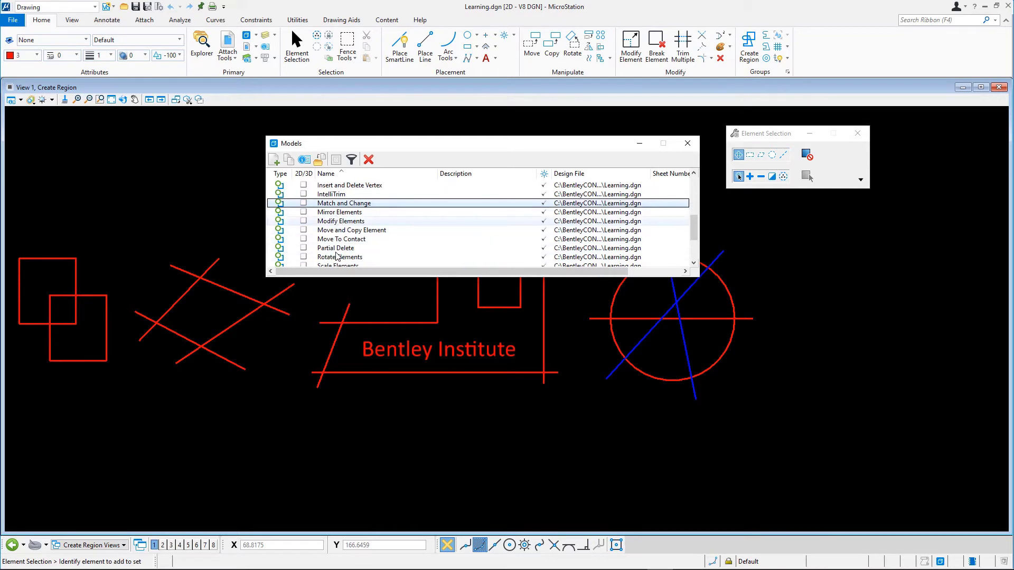
double_click(336, 221)
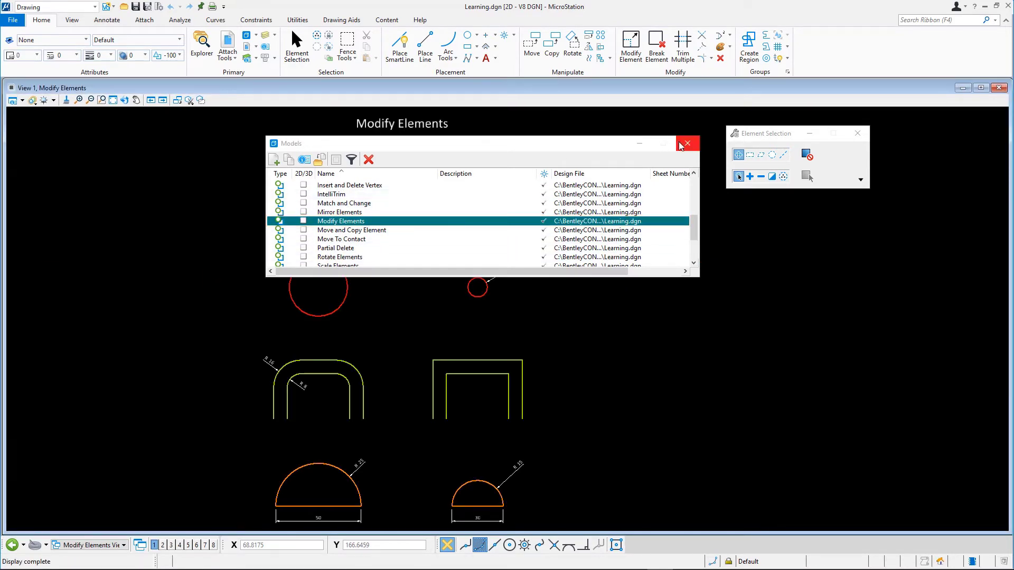
click(689, 147)
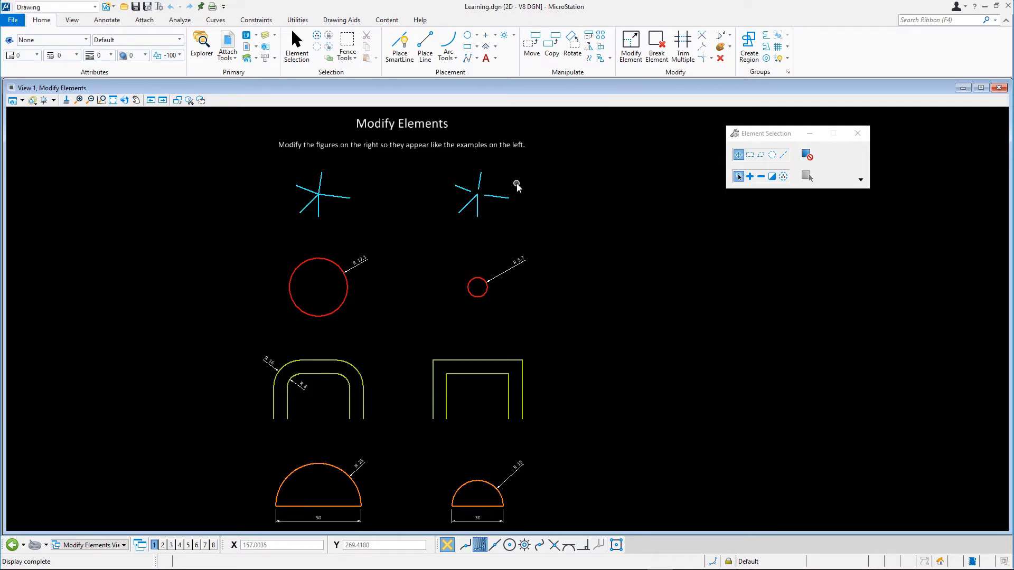
Extend the right star's upper-left, right and upper lines so all meet at its centre.
click(101, 99)
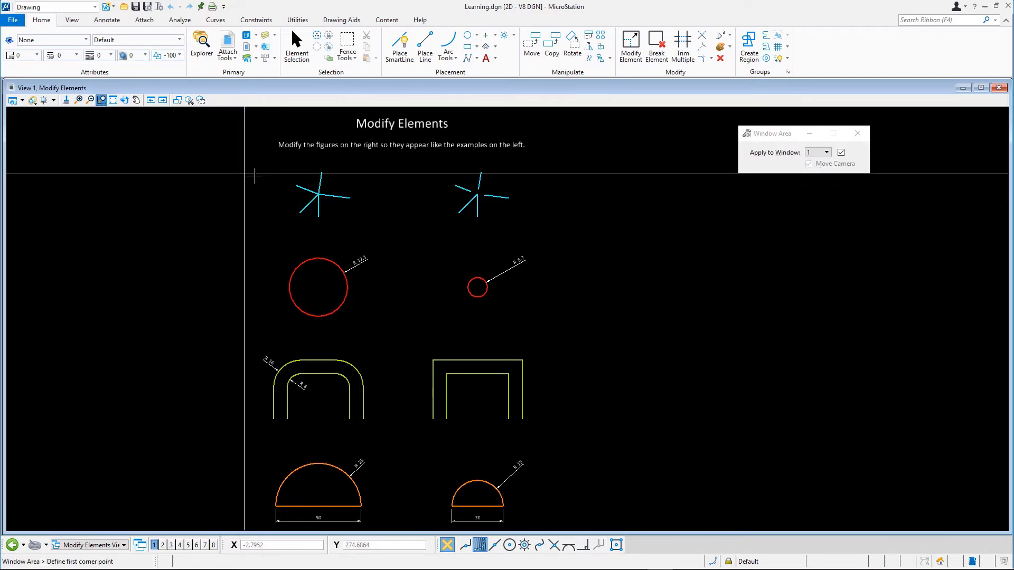
click(269, 154)
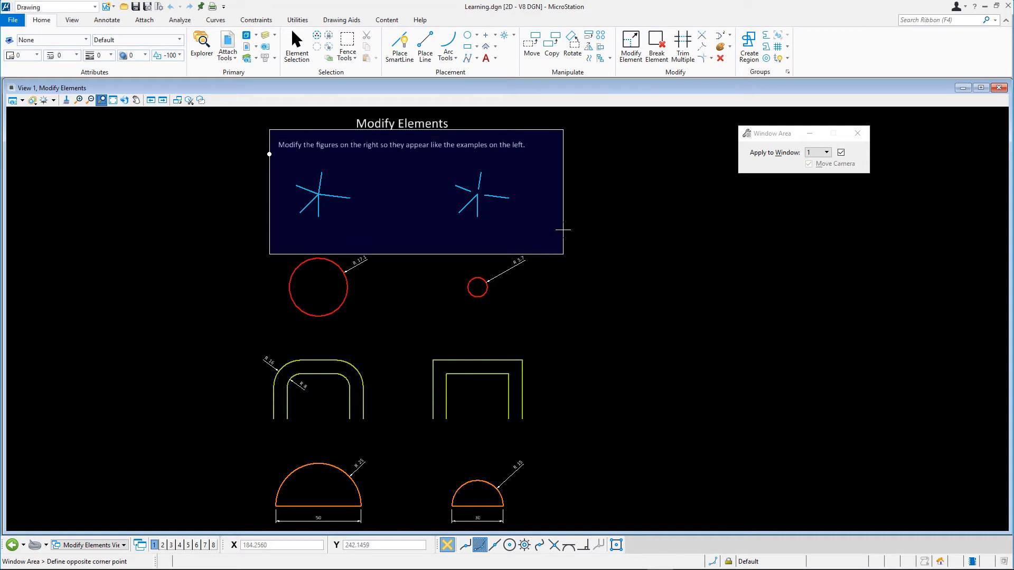
click(563, 230)
right_click(410, 265)
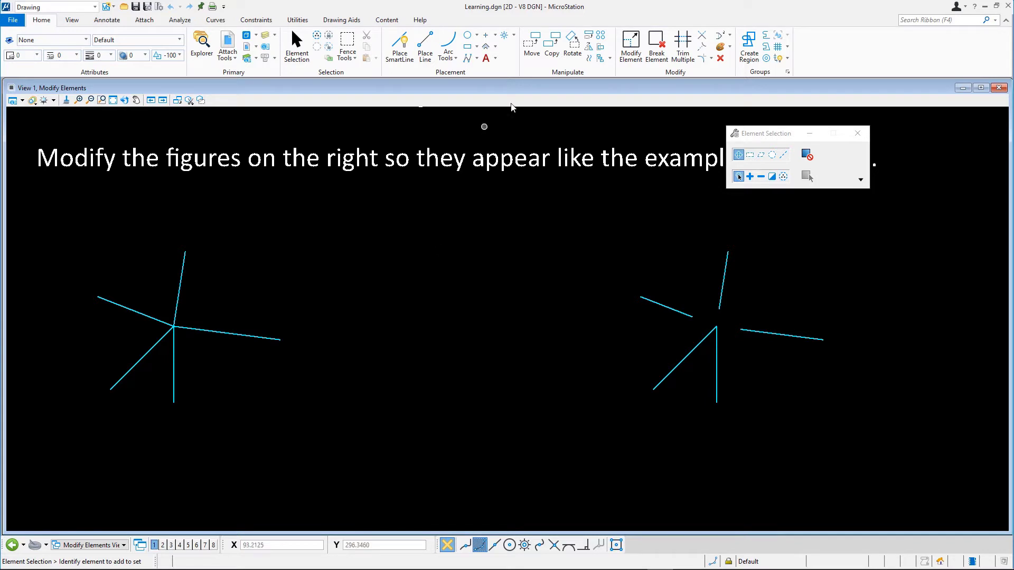
click(631, 46)
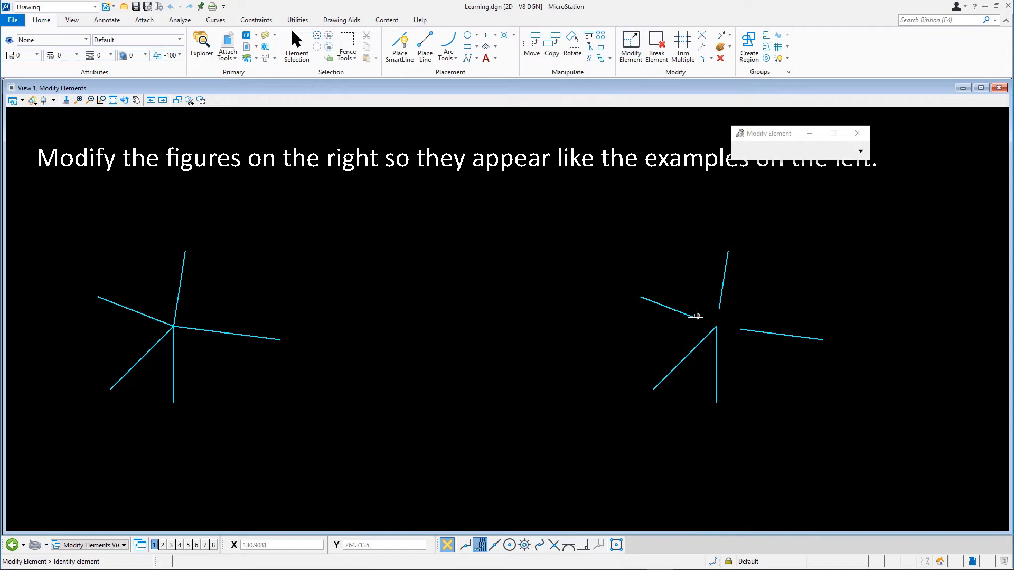
click(692, 316)
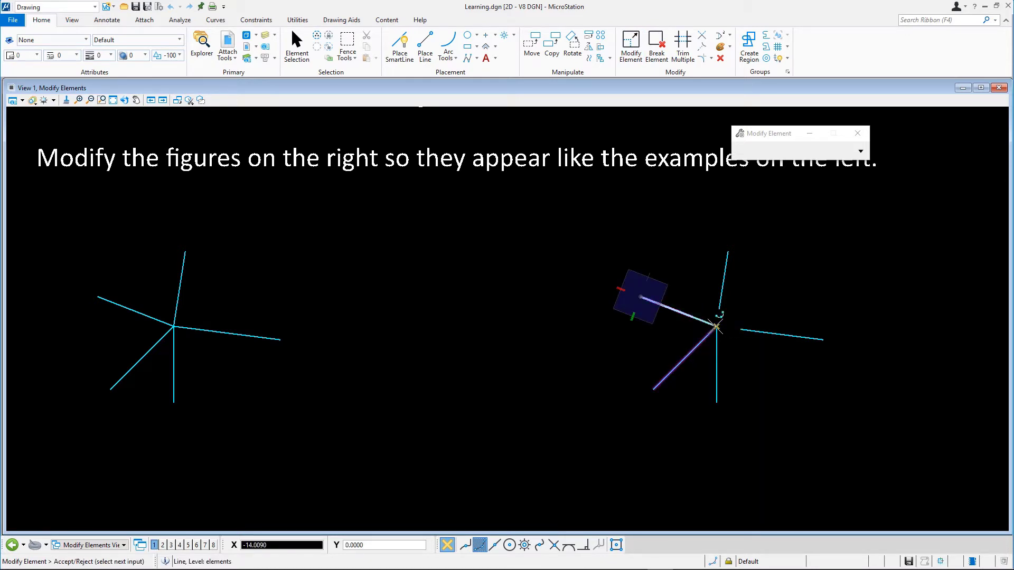
click(715, 326)
click(741, 329)
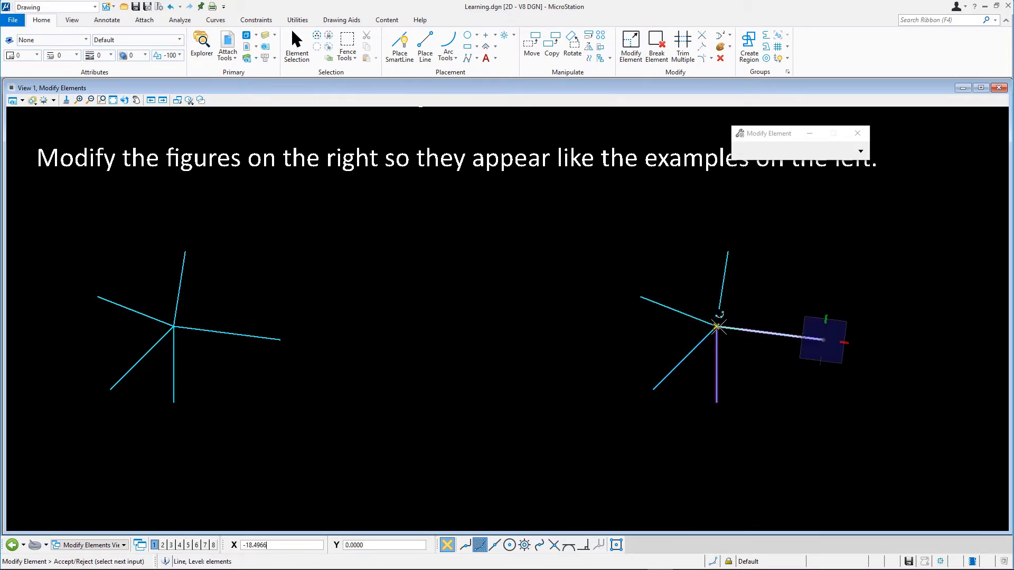
click(717, 327)
click(720, 311)
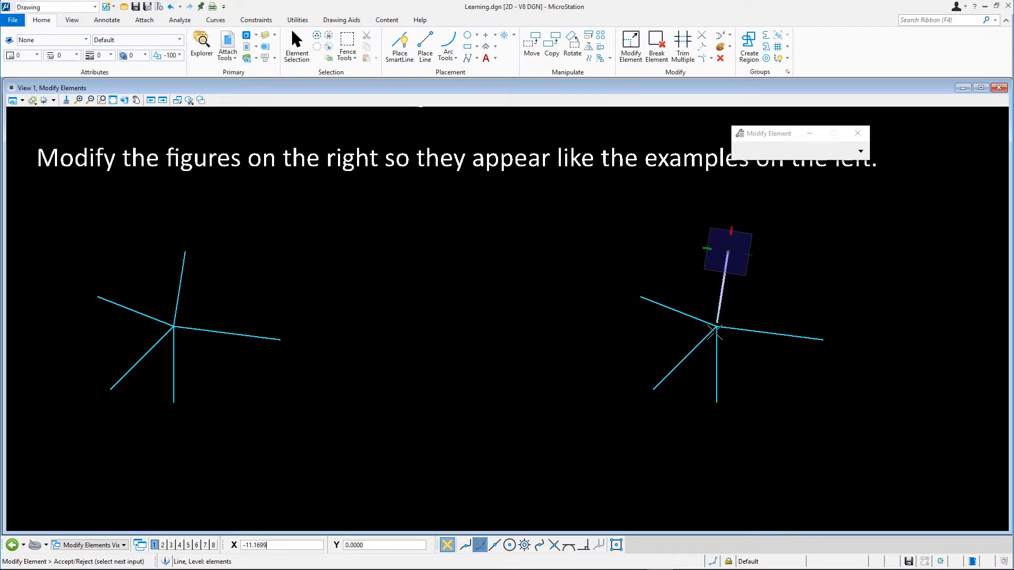
click(717, 326)
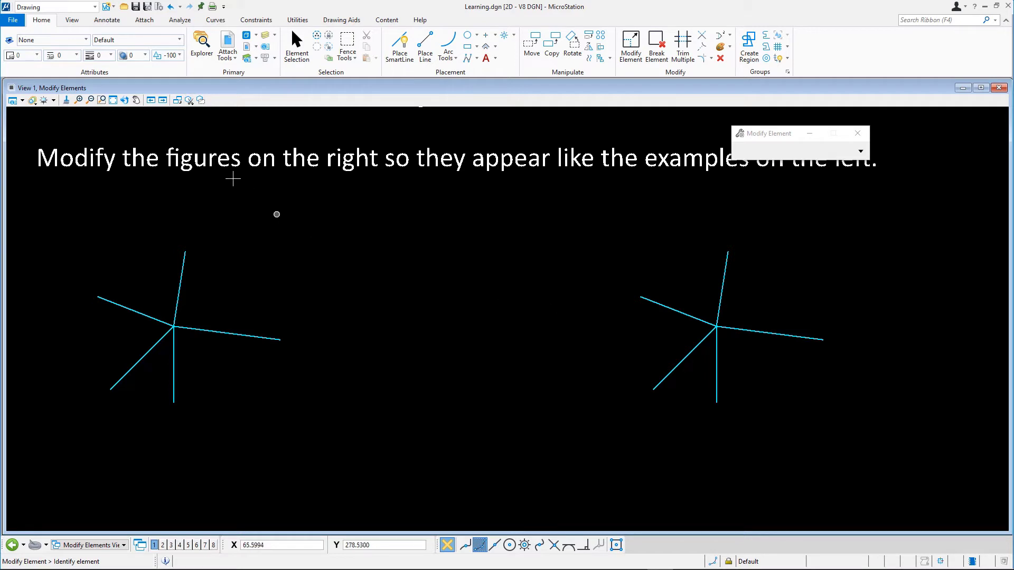
Resize the right-hand R 5.7 circle to radius 17.1 with Modify Element.
click(136, 100)
drag(395, 380, 466, 179)
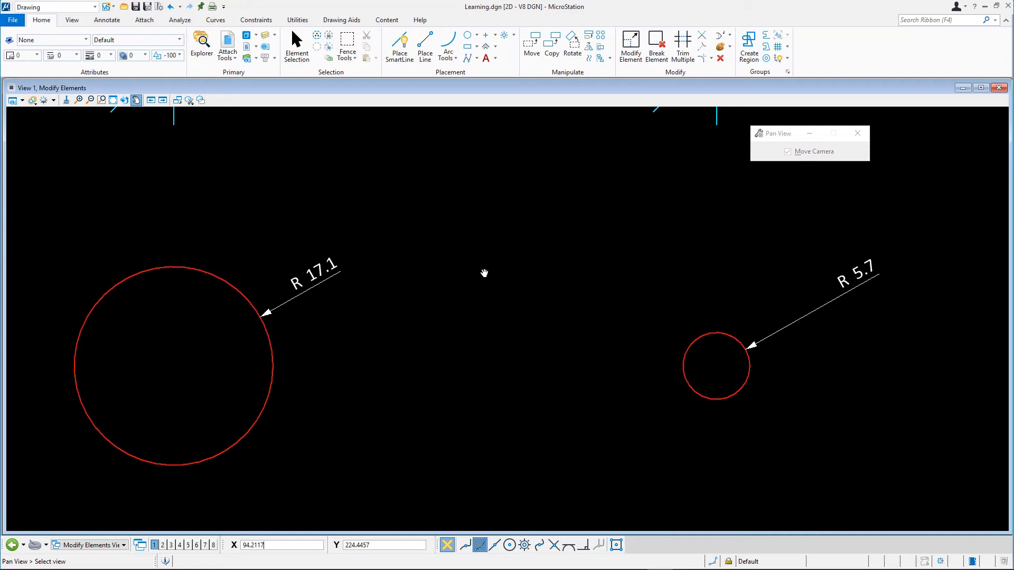
right_click(484, 272)
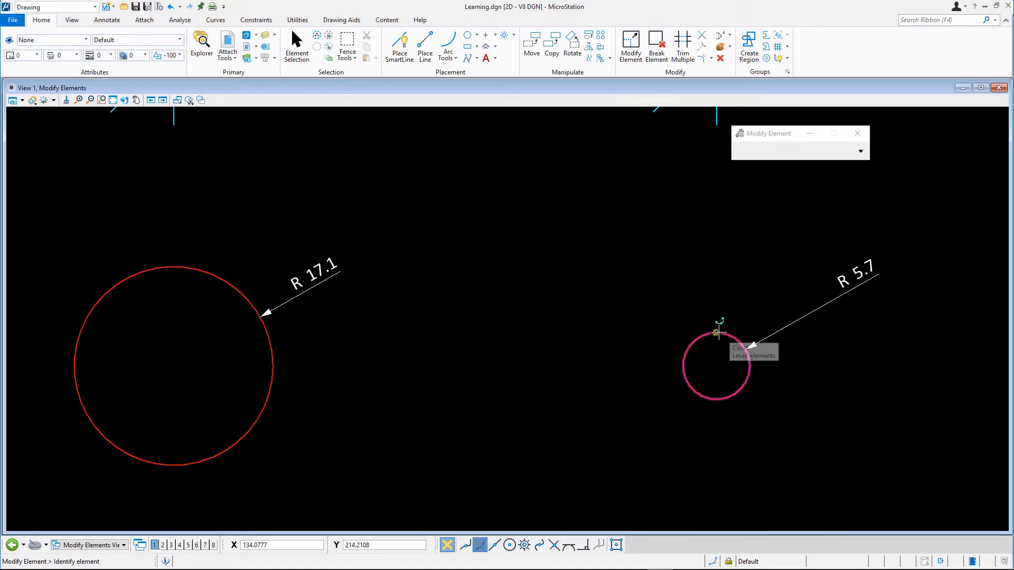
click(718, 331)
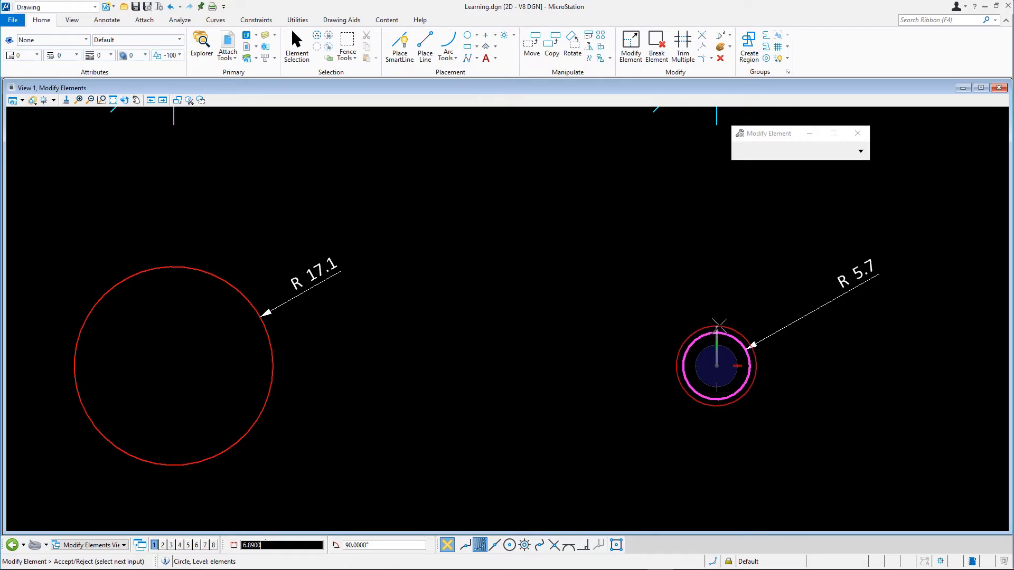
text(1)
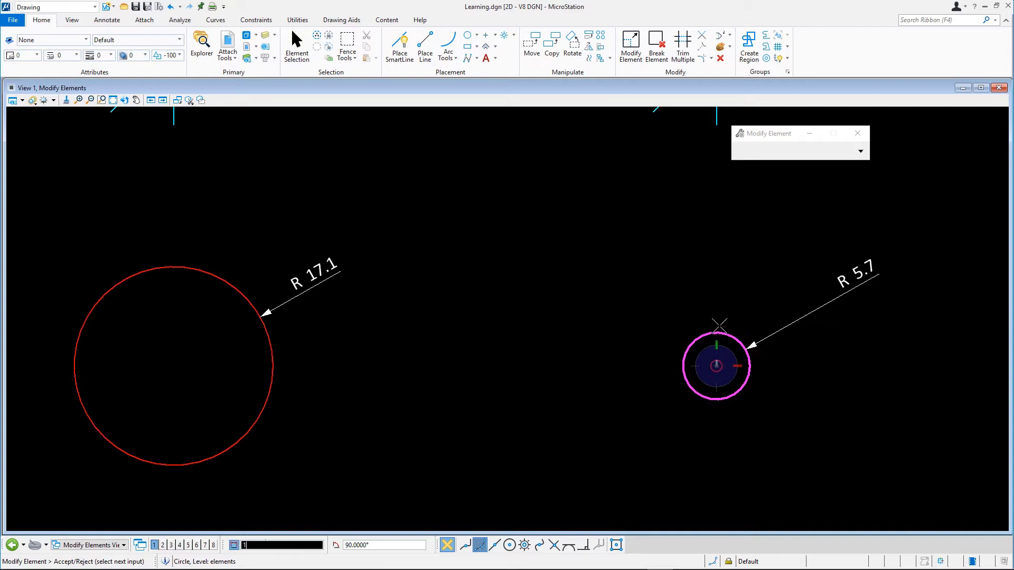
text(7.1)
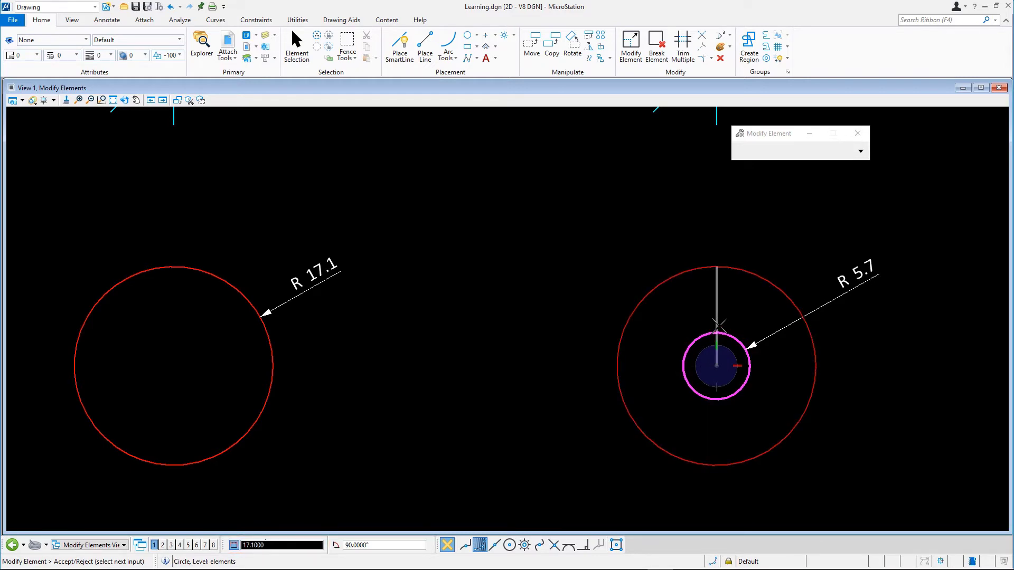
click(719, 325)
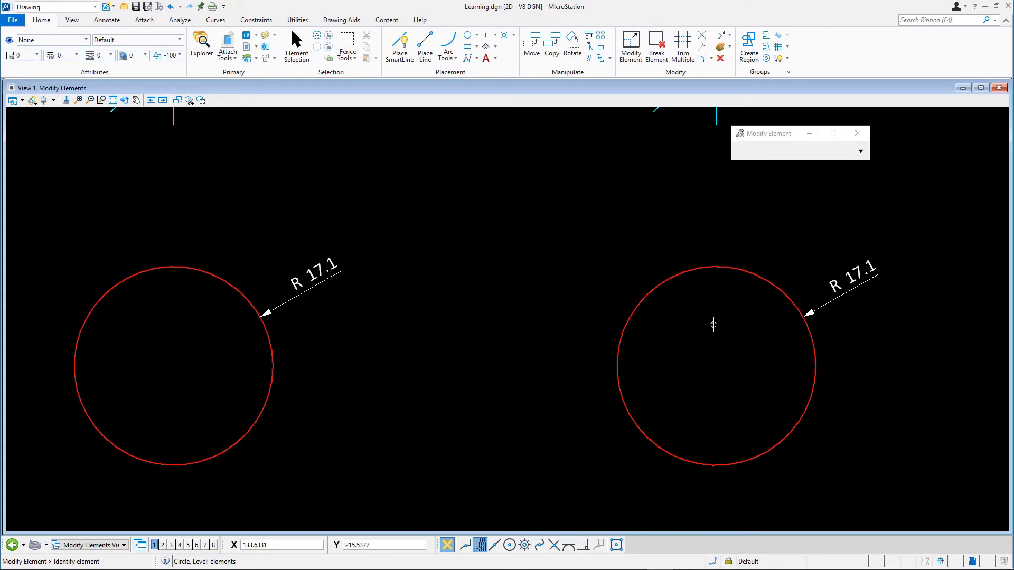
Bring the R 16 / R 8 figures into view and trial-move the outer top-left corner, then cancel.
click(136, 101)
drag(401, 438, 470, 404)
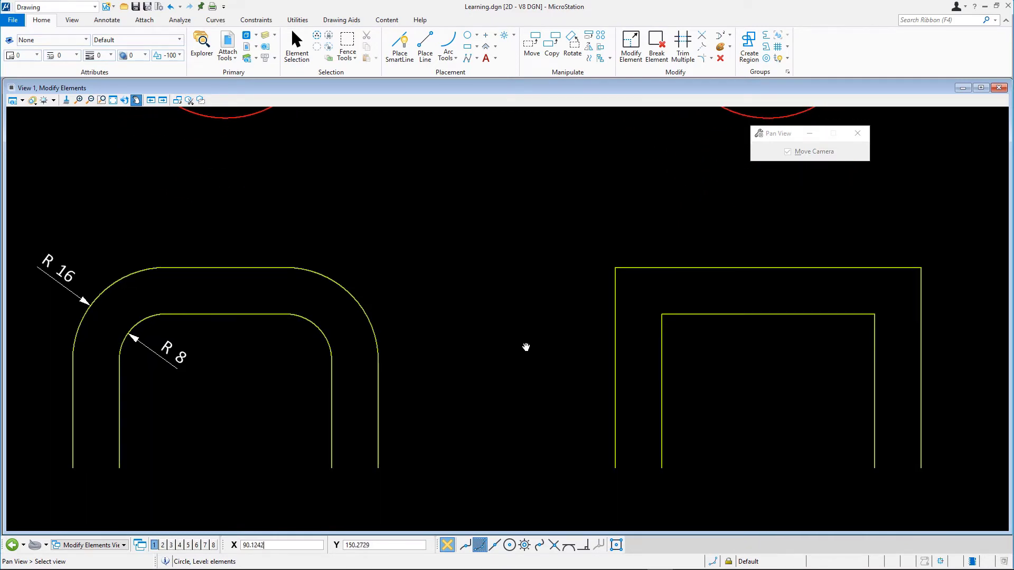
right_click(564, 280)
click(615, 267)
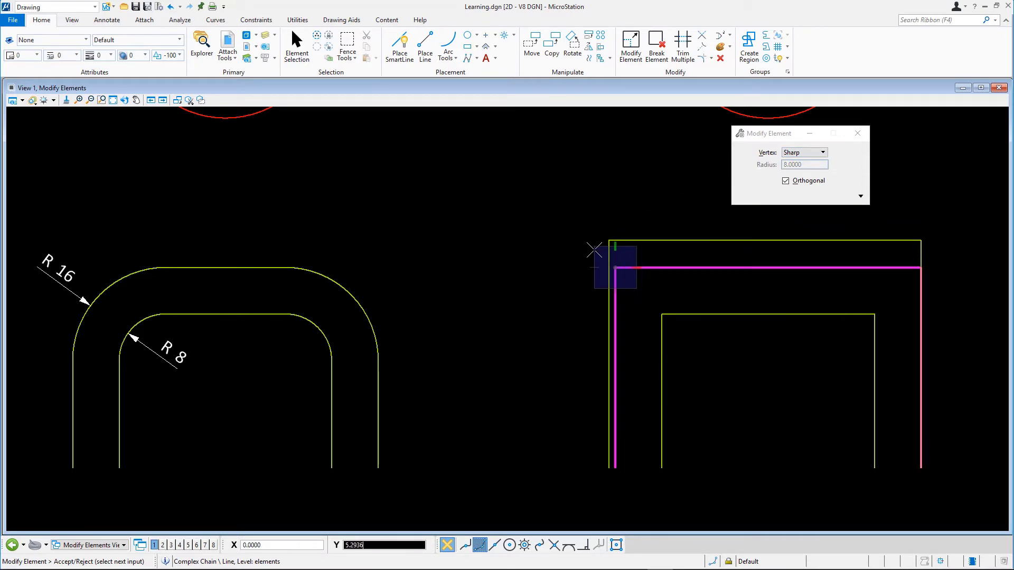
click(785, 180)
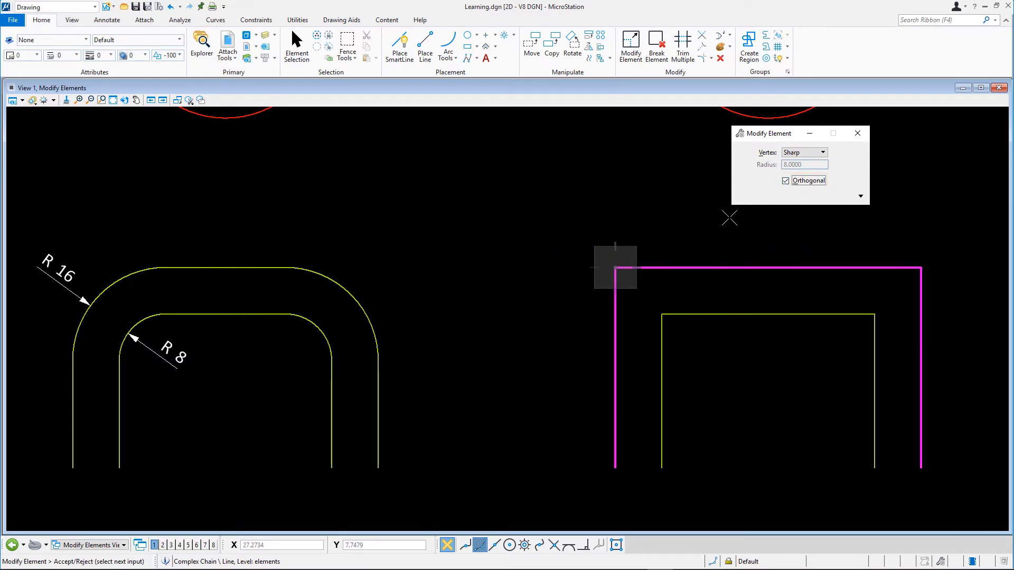
right_click(600, 244)
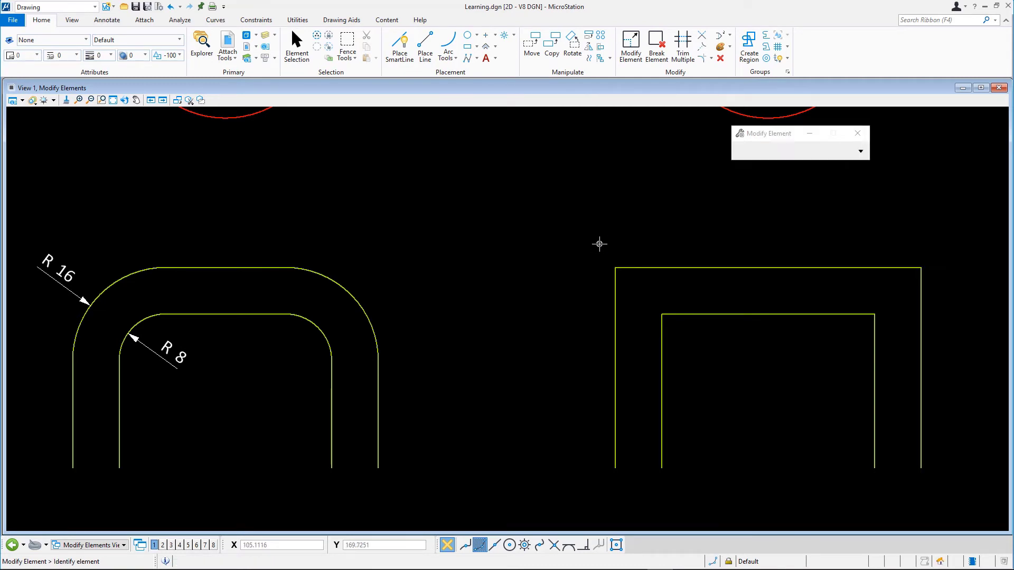
Round the outer chain's top-left vertex with Vertex set to Rounded, radius 16.
click(615, 268)
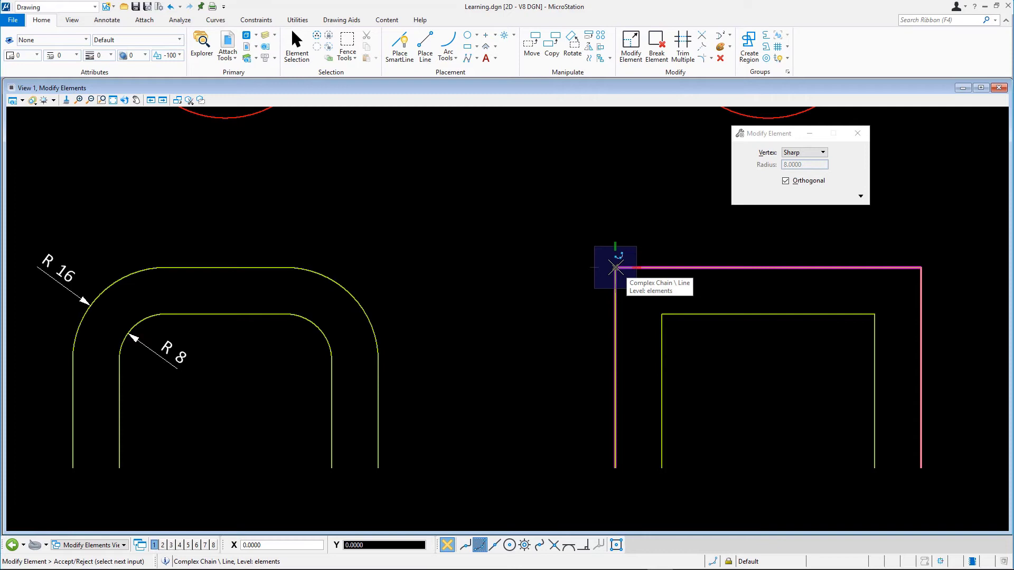
click(803, 153)
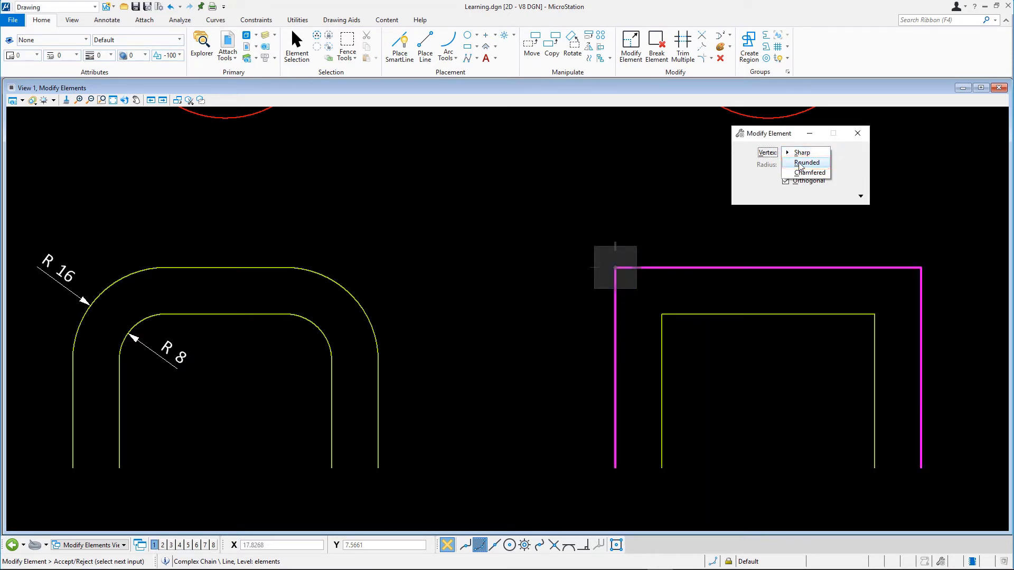
click(798, 165)
key(Tab)
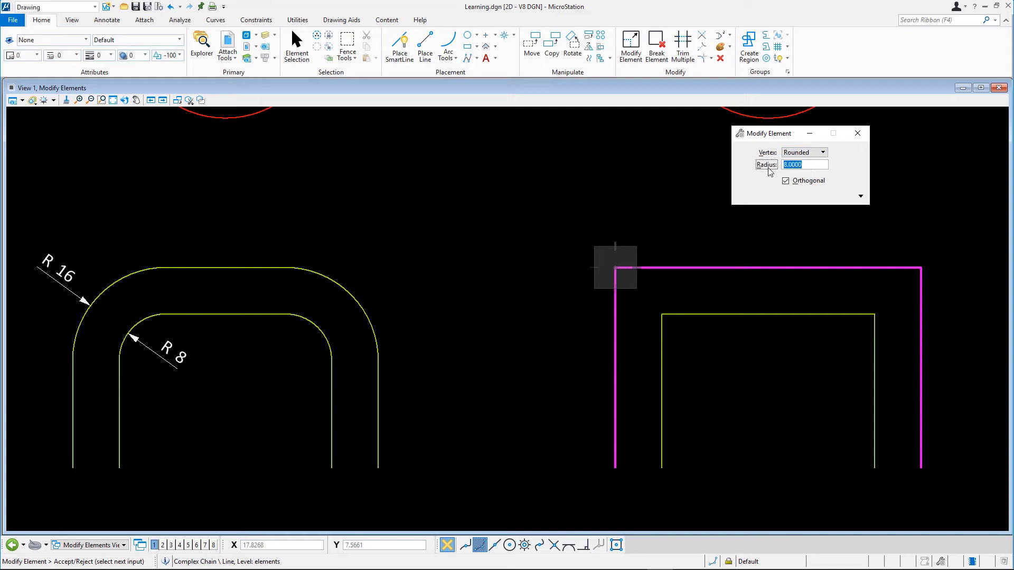
text(16)
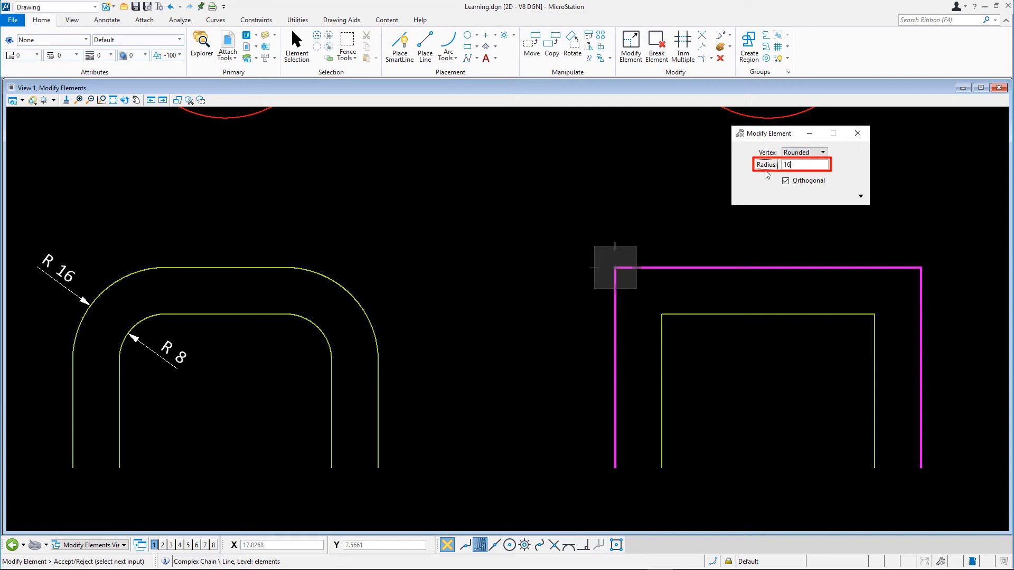
key(Tab)
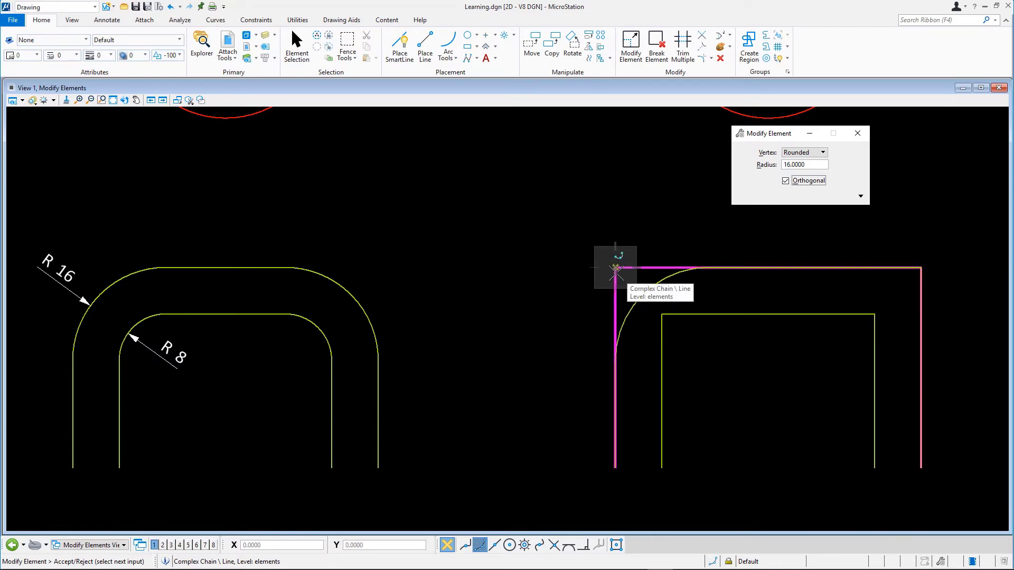
click(616, 270)
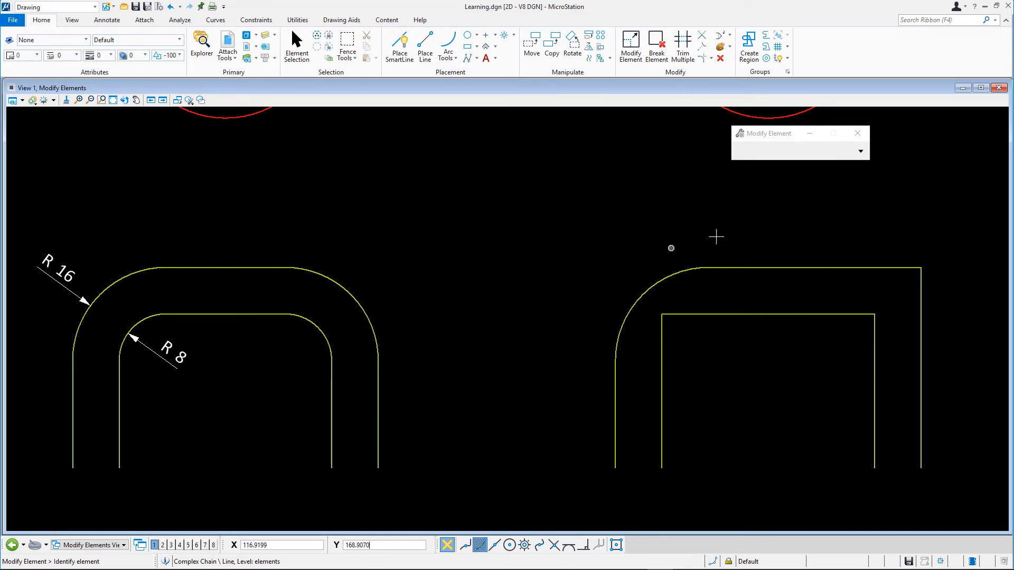
Set Modify Element's Vertex Settings to Last Used and re-accept the rounded top-left corner.
click(861, 152)
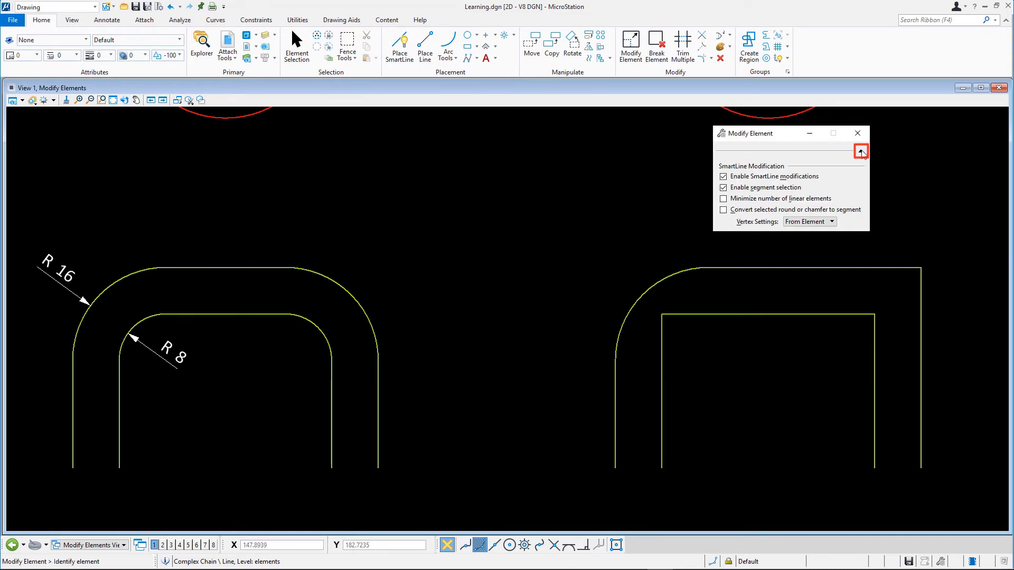
click(830, 222)
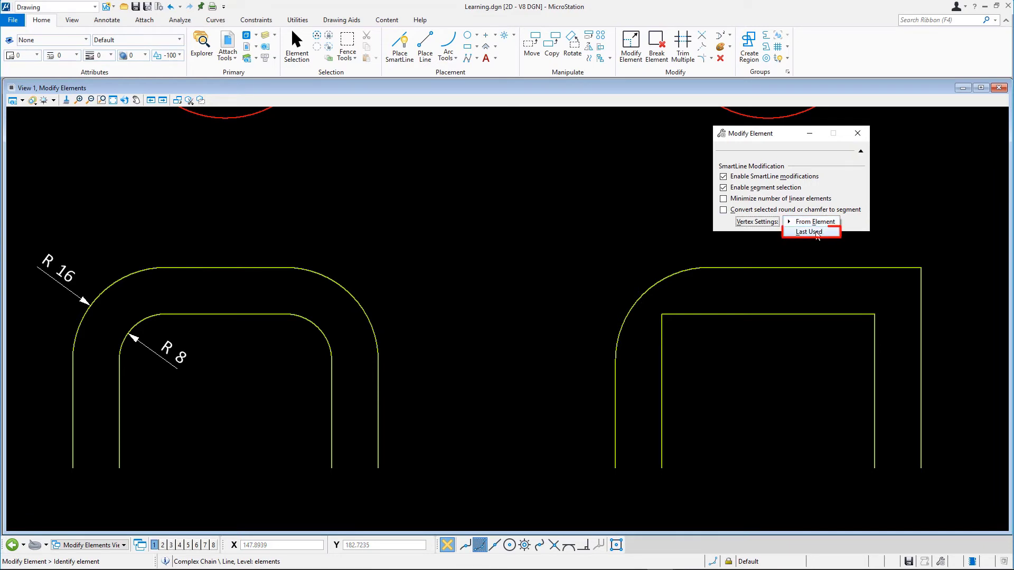
click(816, 233)
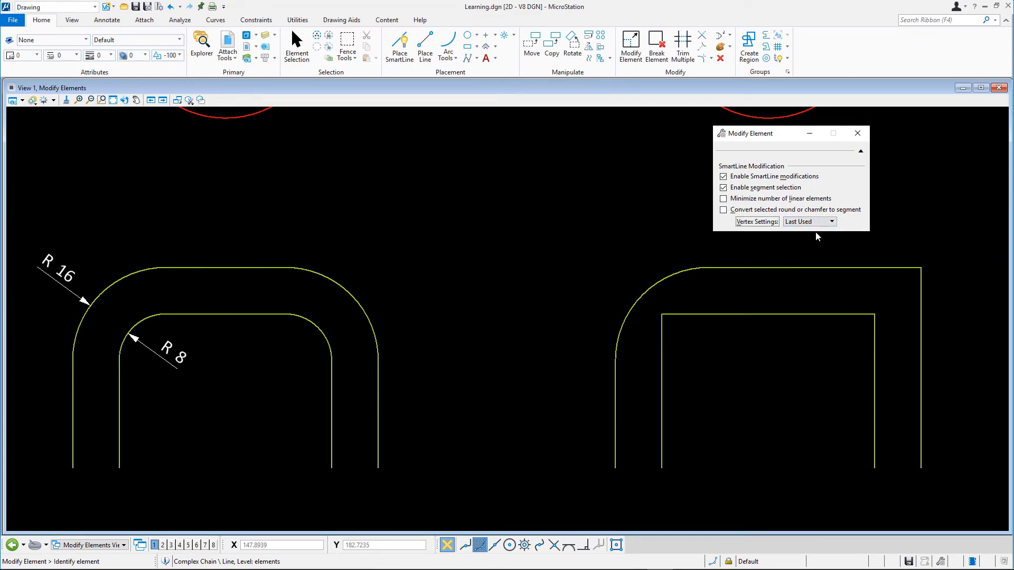
click(862, 151)
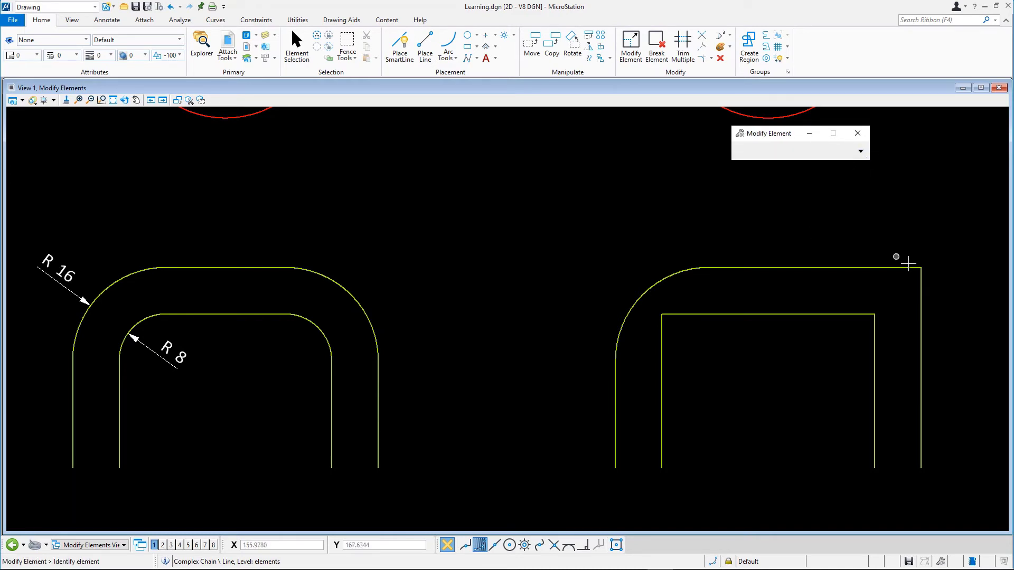
click(644, 285)
click(620, 269)
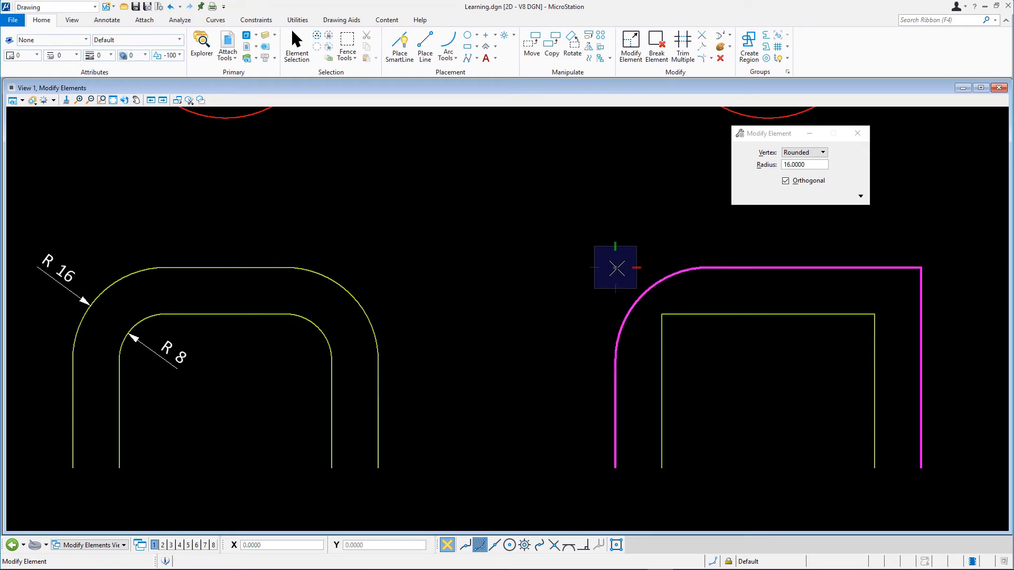
Round the outer chain's top-right corner at radius 16.
click(616, 268)
click(920, 268)
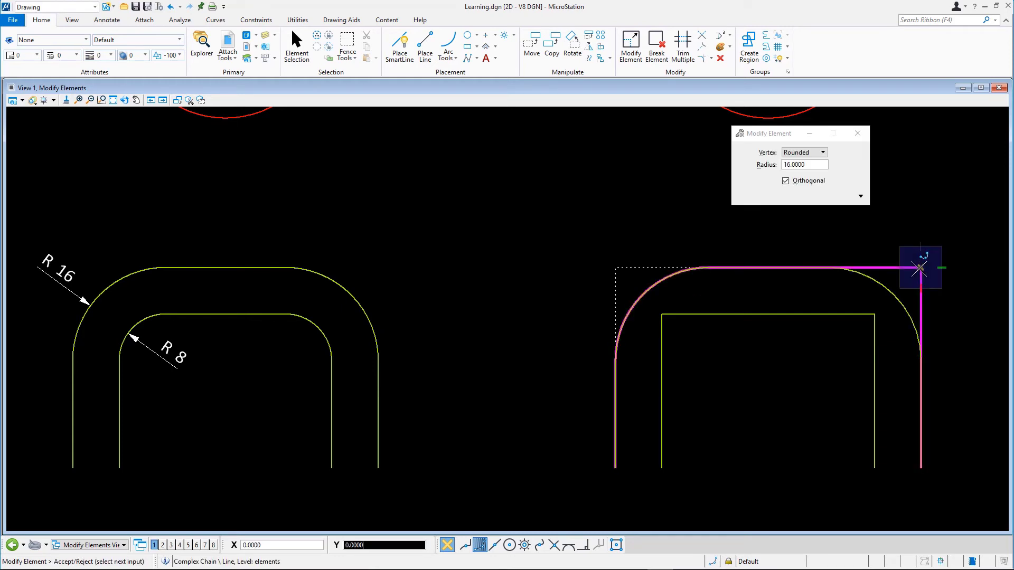
click(917, 269)
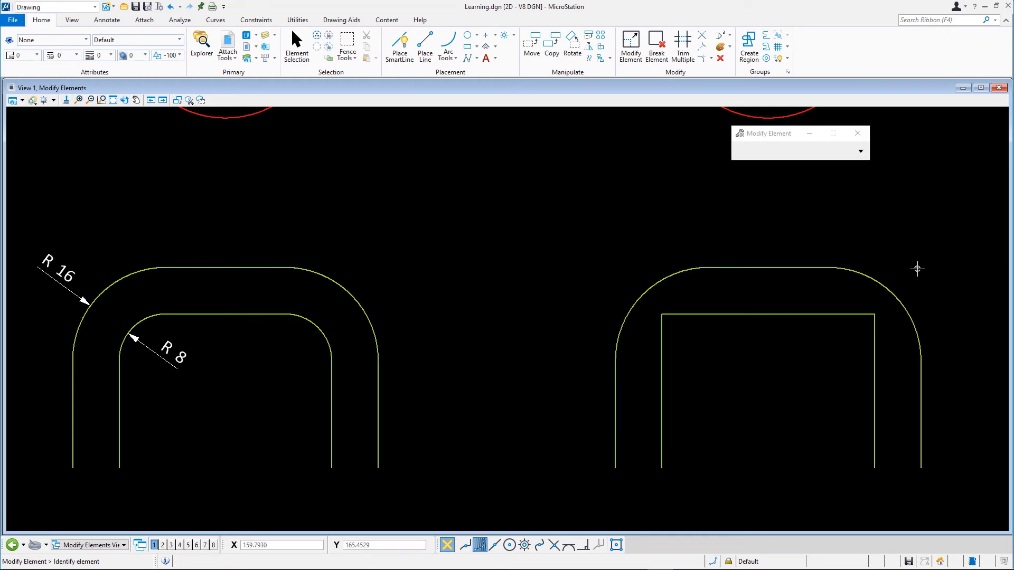
Round the inner chain's top-right and top-left corners at radius 8.
click(874, 314)
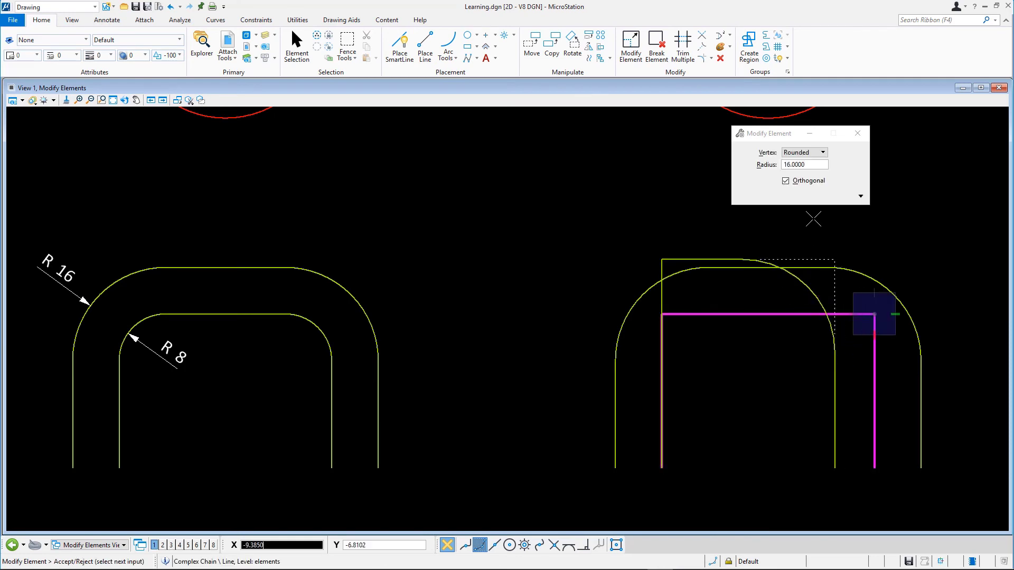
click(814, 165)
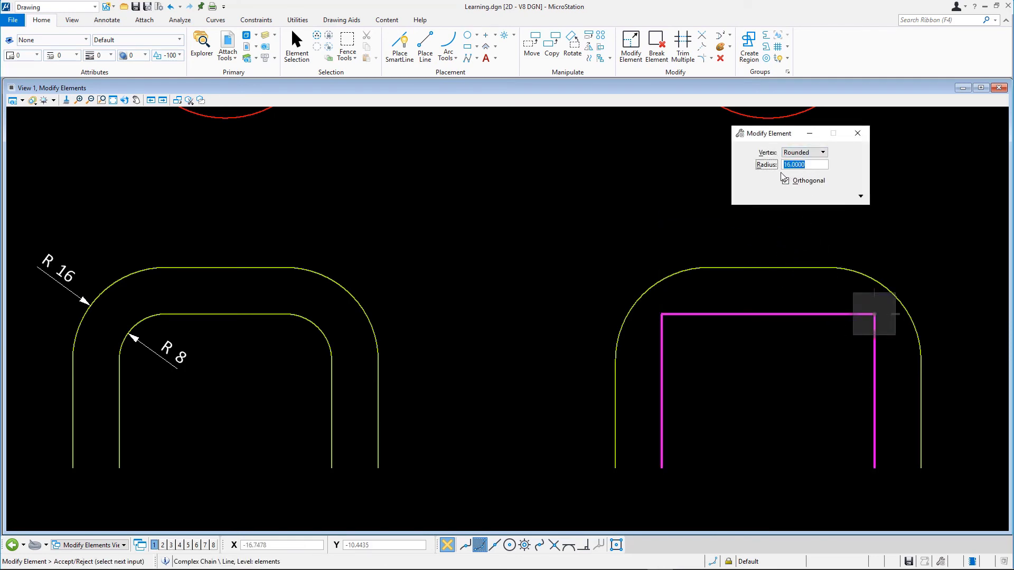
text(8)
key(Tab)
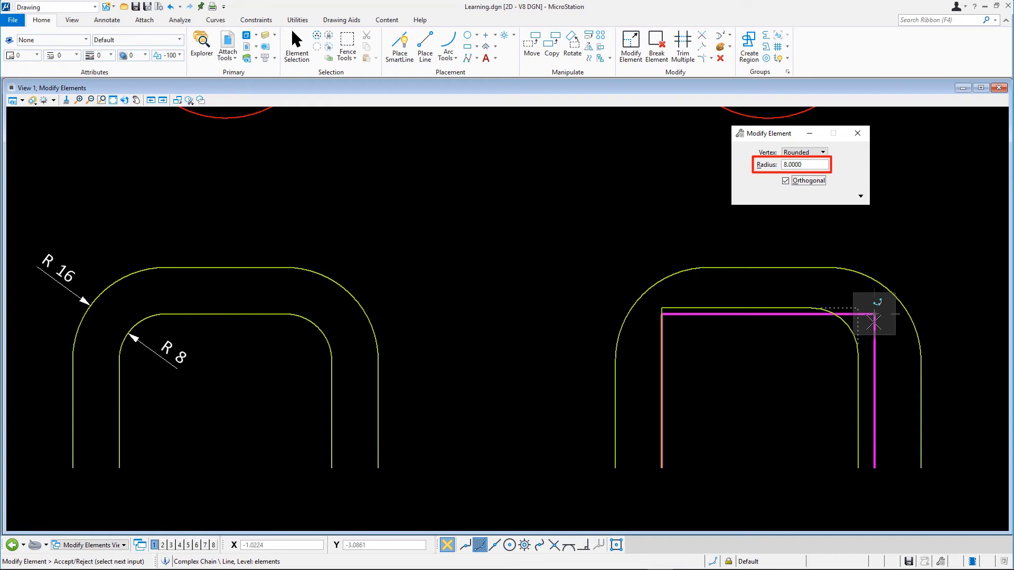
click(873, 316)
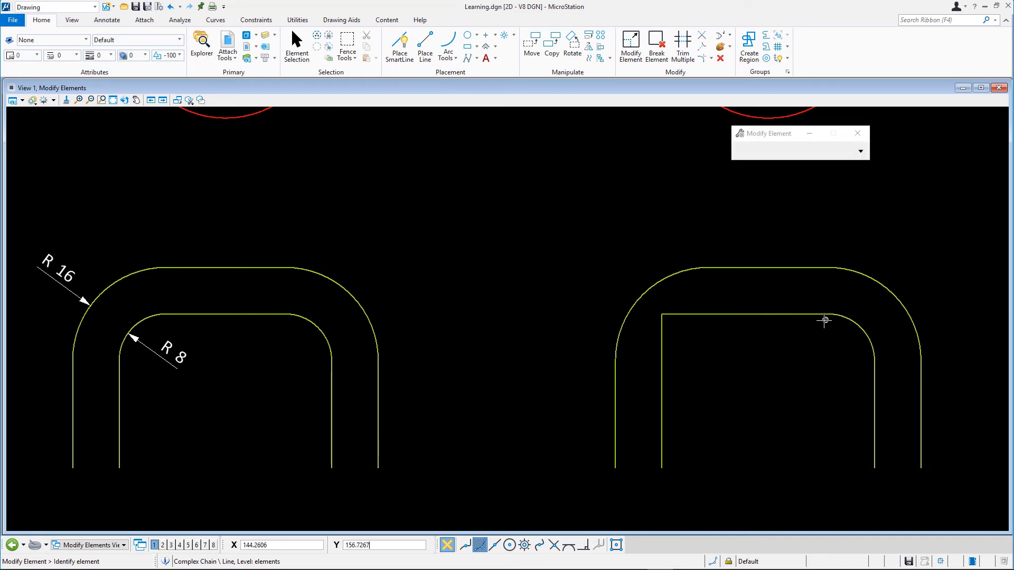
click(661, 315)
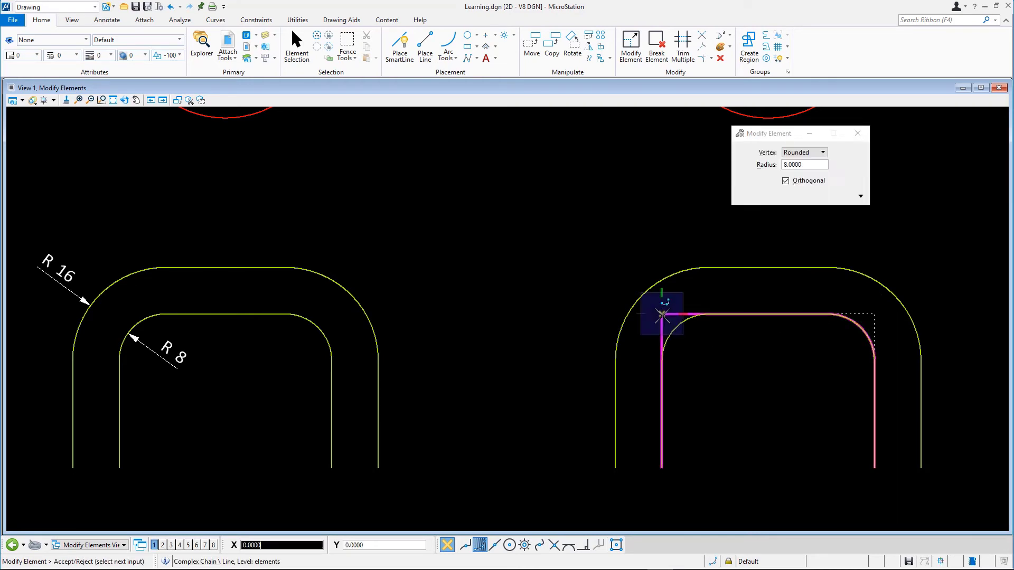
click(680, 328)
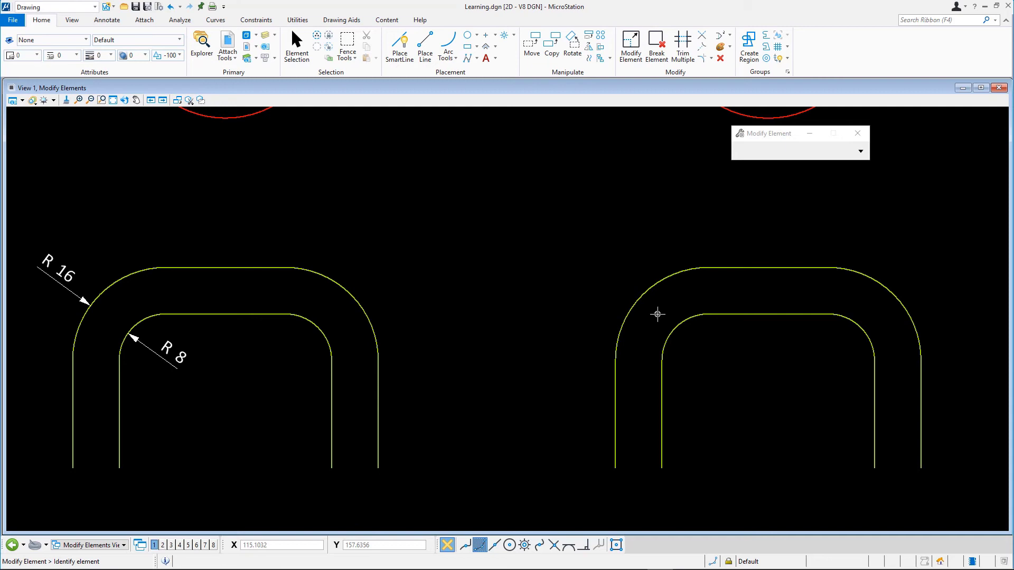
Enlarge the right R15 semicircle to radius 25 using the Radius about Center method.
click(136, 100)
mouse_move(403, 455)
mouse_down()
mouse_move(452, 411)
mouse_move(464, 108)
mouse_move(473, 220)
mouse_move(453, 128)
mouse_up()
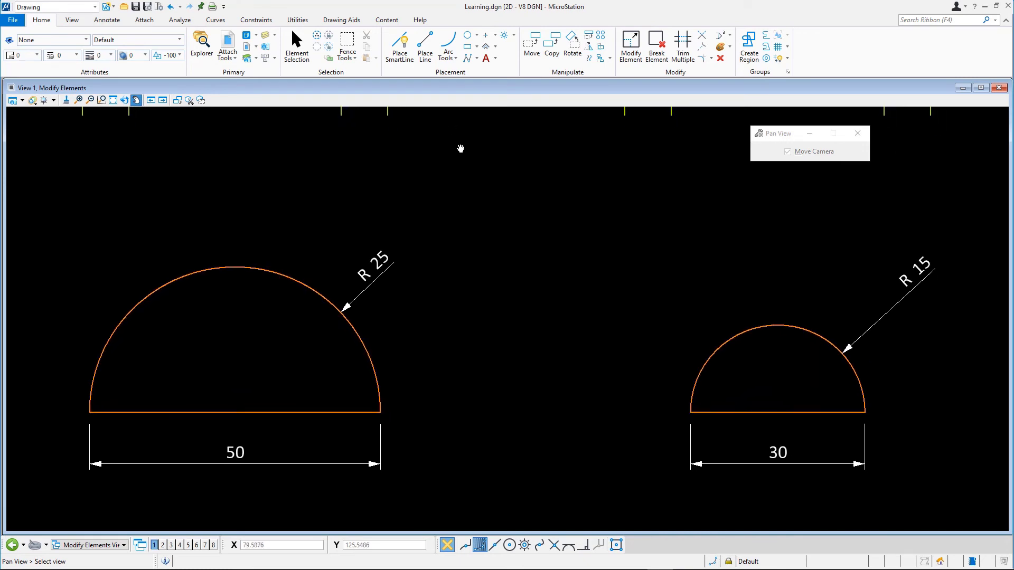
right_click(460, 149)
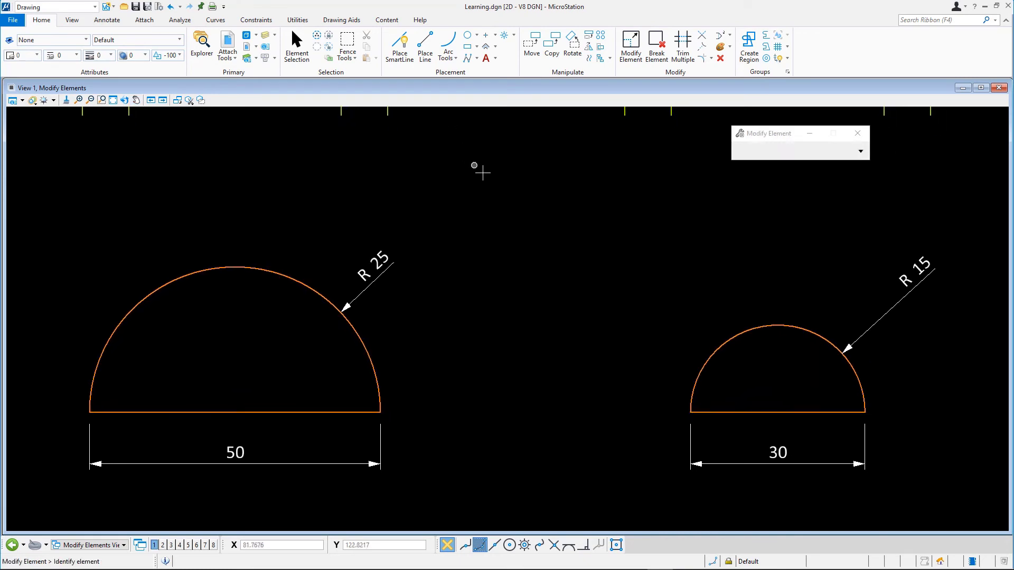
click(777, 324)
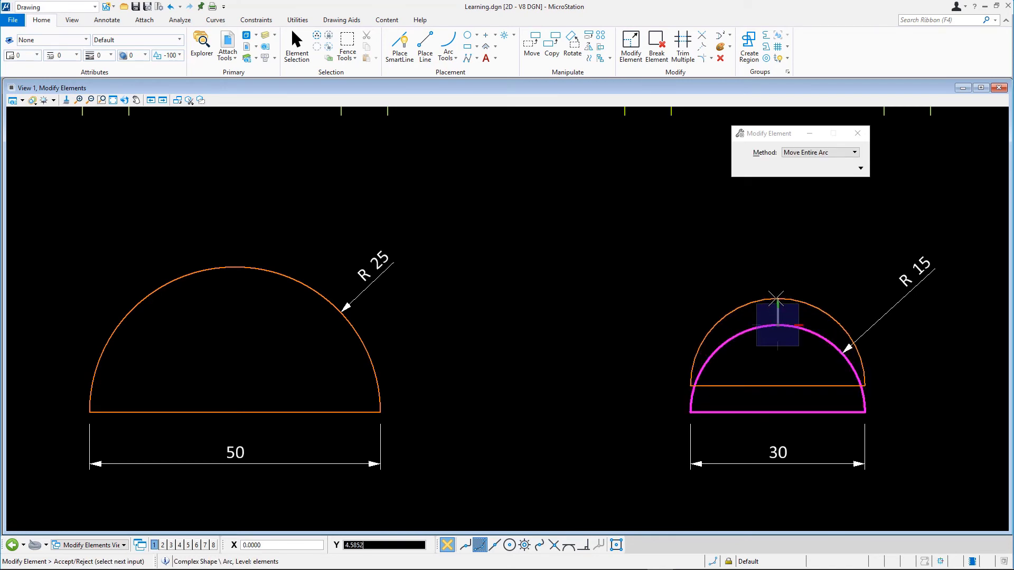
click(855, 153)
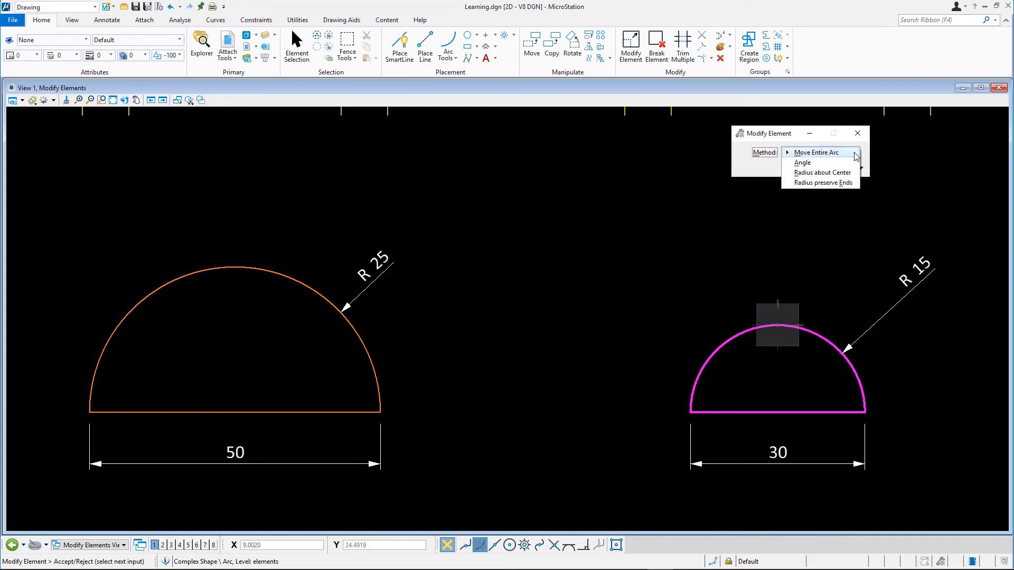
click(837, 173)
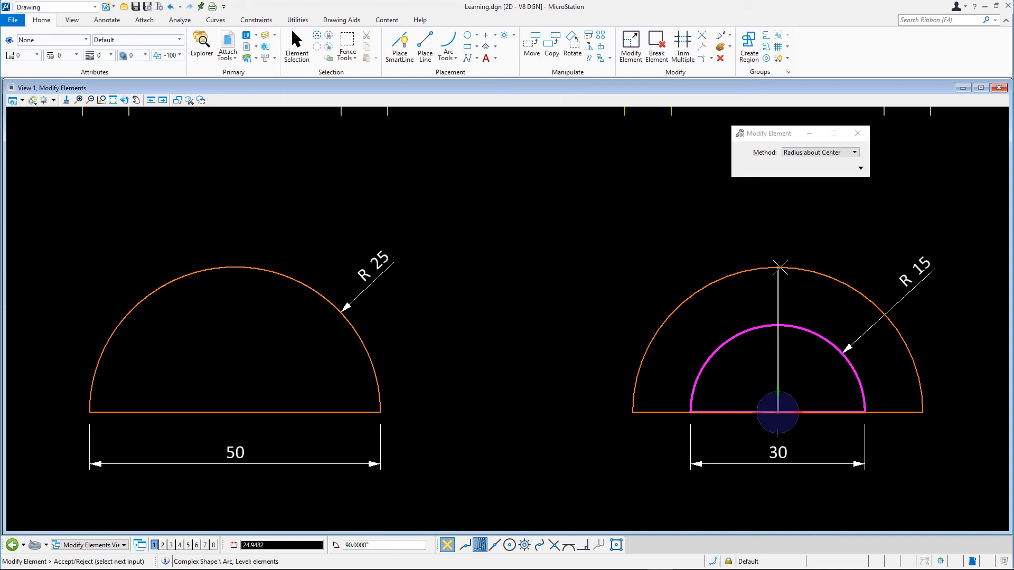
text(25)
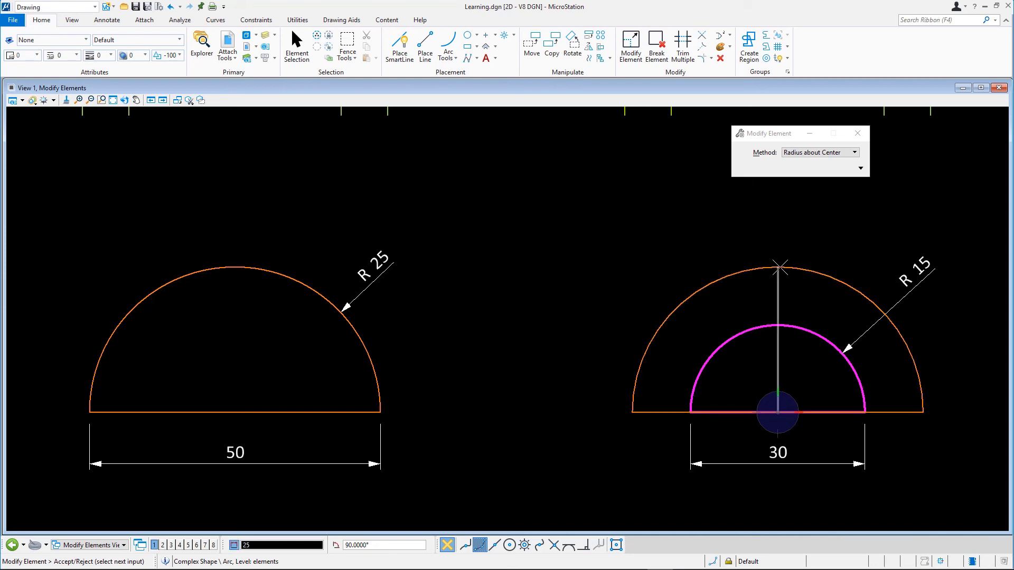
click(780, 268)
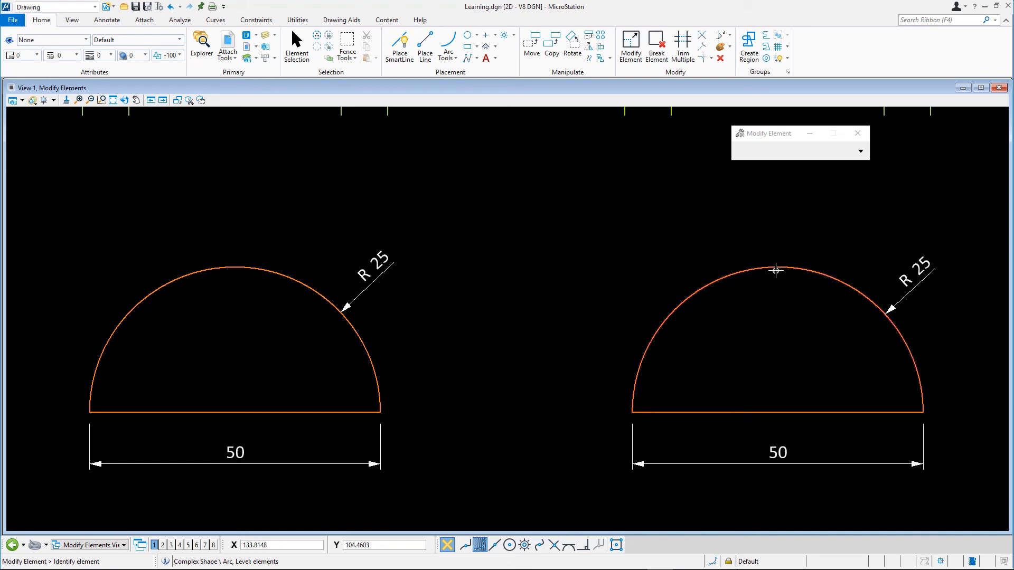
Pick the R25 arc and switch the arc method to Radius preserve Ends.
click(777, 268)
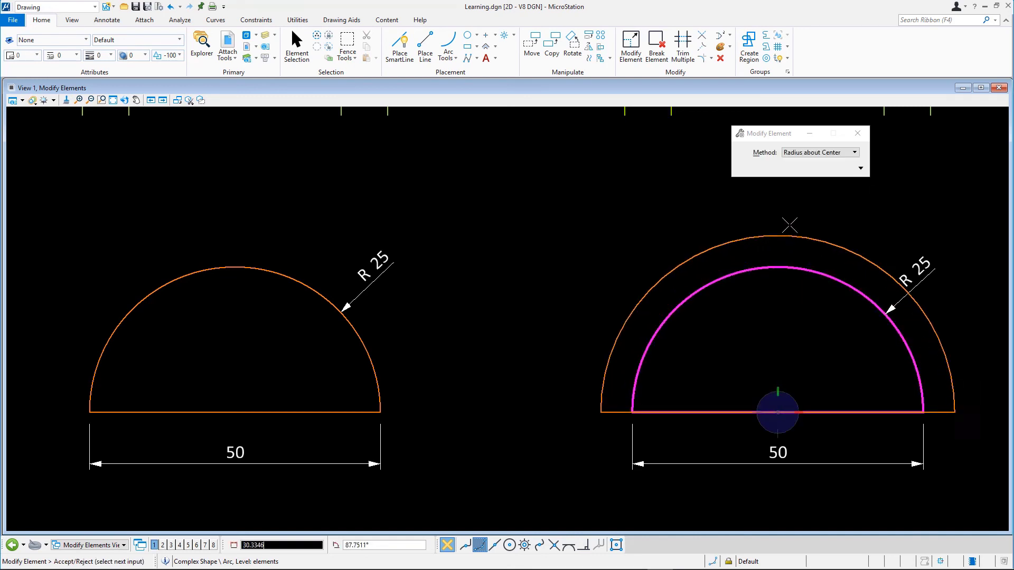
click(819, 155)
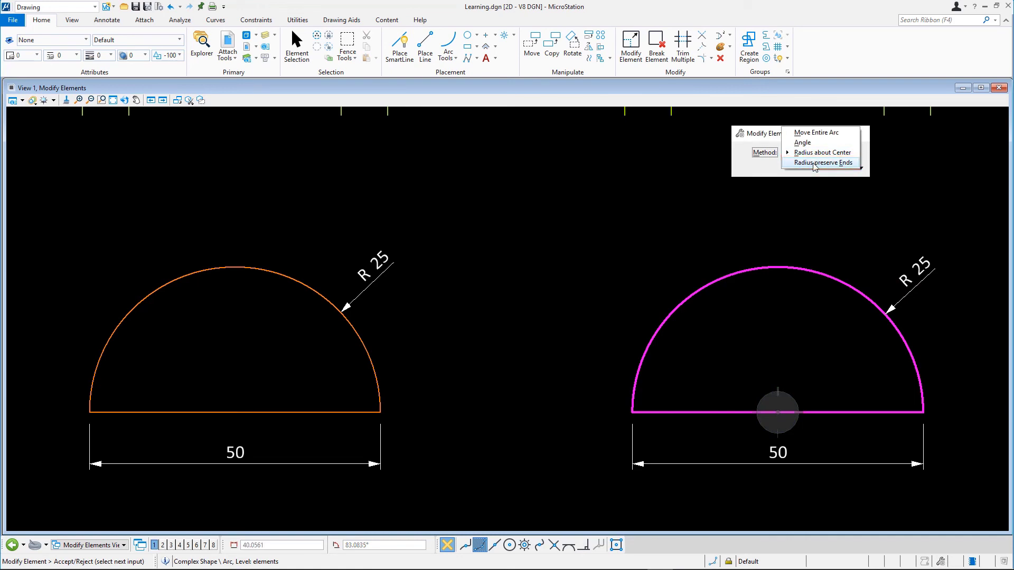
click(815, 163)
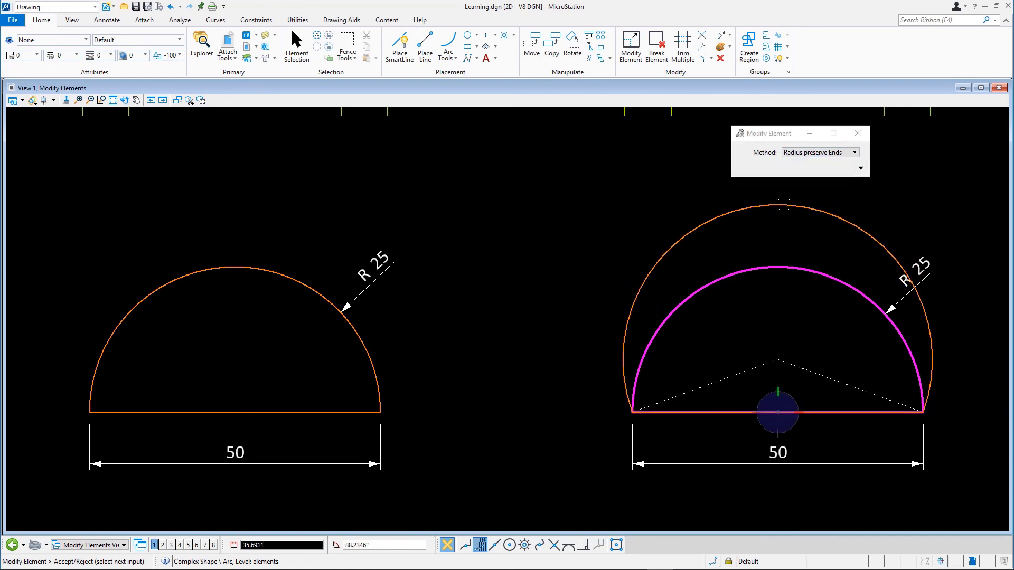